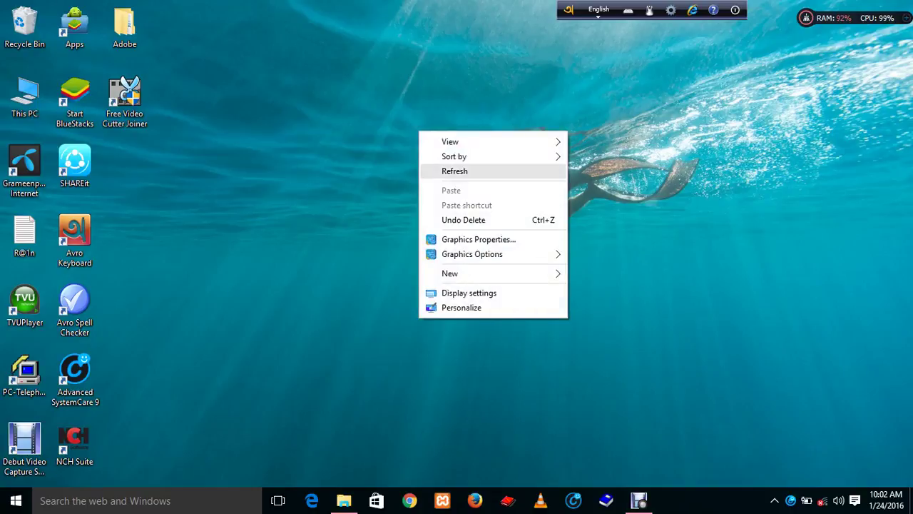
# Step: Refresh the desktop repeatedly
pyautogui.click(468, 164)
pyautogui.rightClick(432, 125)
pyautogui.click(467, 164)
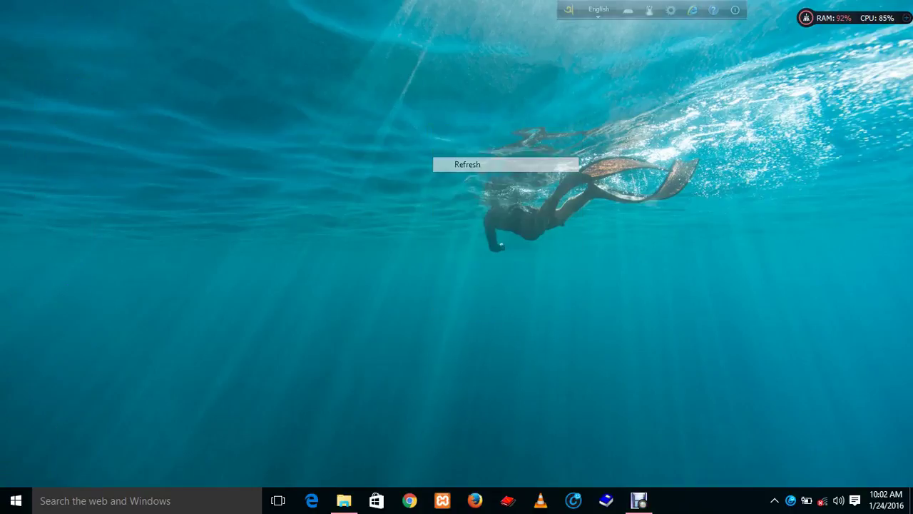
pyautogui.rightClick(449, 134)
pyautogui.click(483, 173)
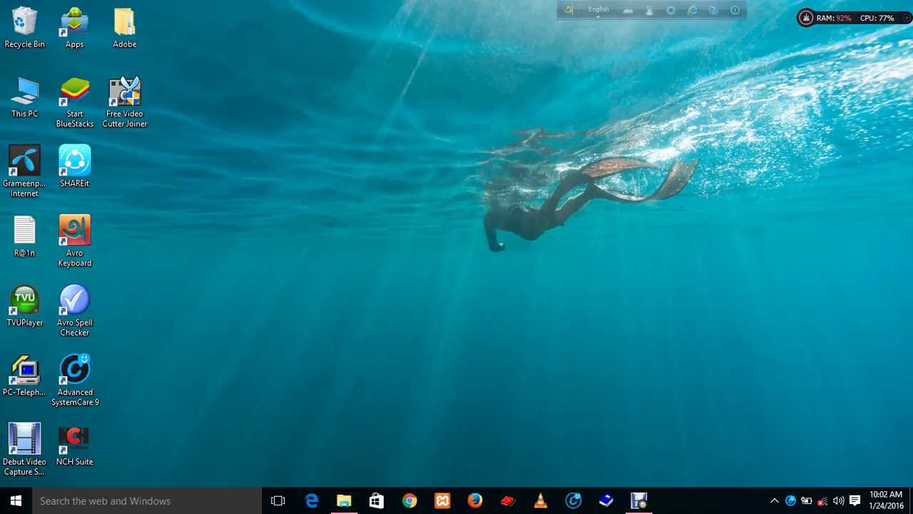
pyautogui.rightClick(430, 121)
pyautogui.click(465, 160)
pyautogui.rightClick(435, 122)
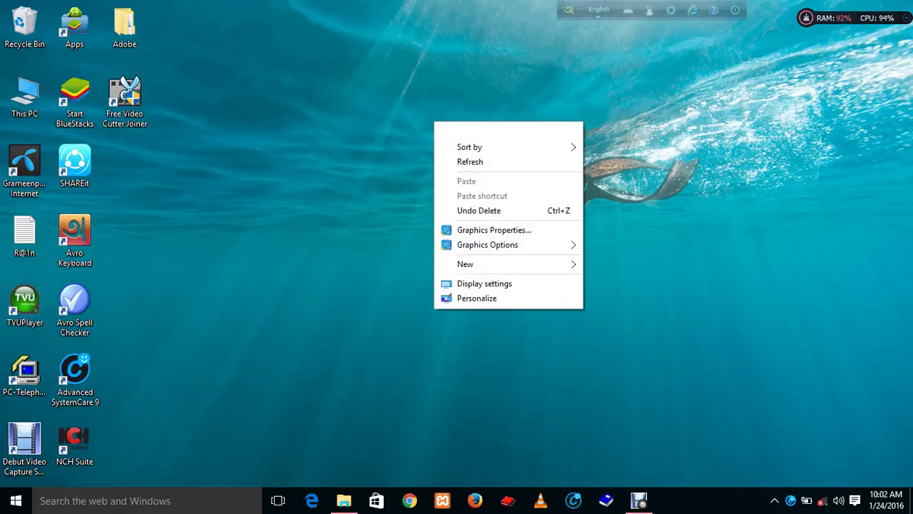
pyautogui.click(469, 161)
pyautogui.rightClick(425, 123)
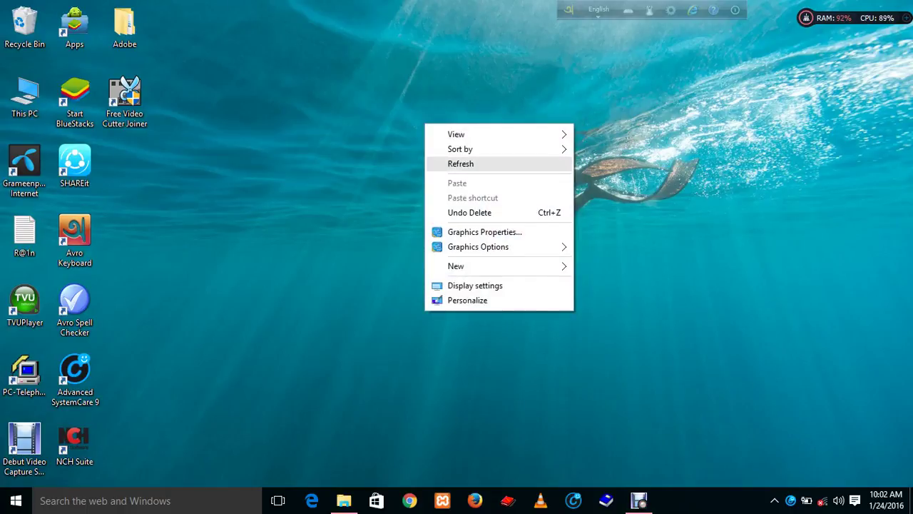
pyautogui.click(460, 163)
pyautogui.rightClick(428, 113)
pyautogui.click(462, 153)
pyautogui.rightClick(424, 106)
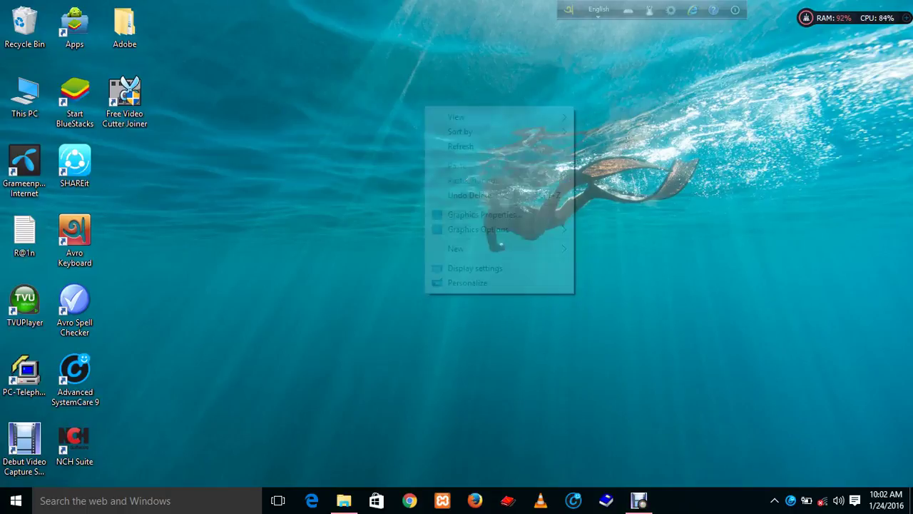
pyautogui.click(460, 146)
pyautogui.rightClick(420, 118)
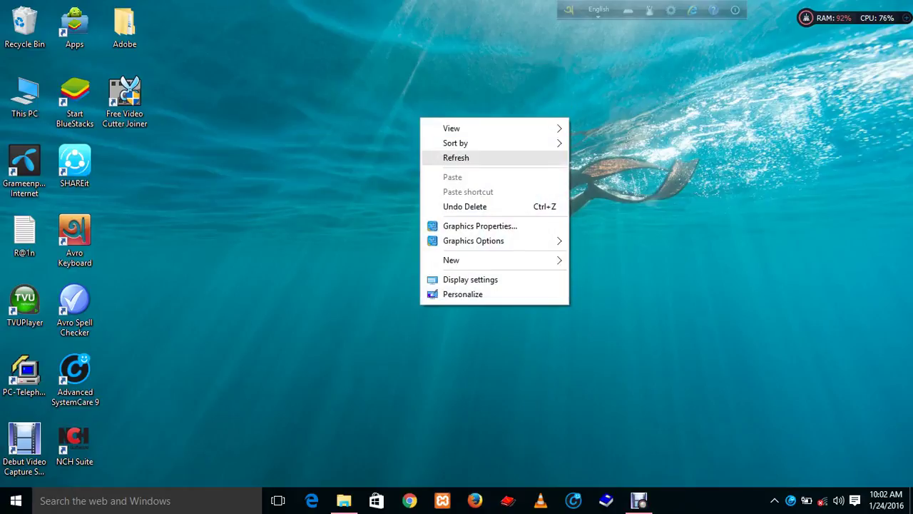
pyautogui.click(456, 157)
pyautogui.rightClick(428, 117)
pyautogui.click(460, 158)
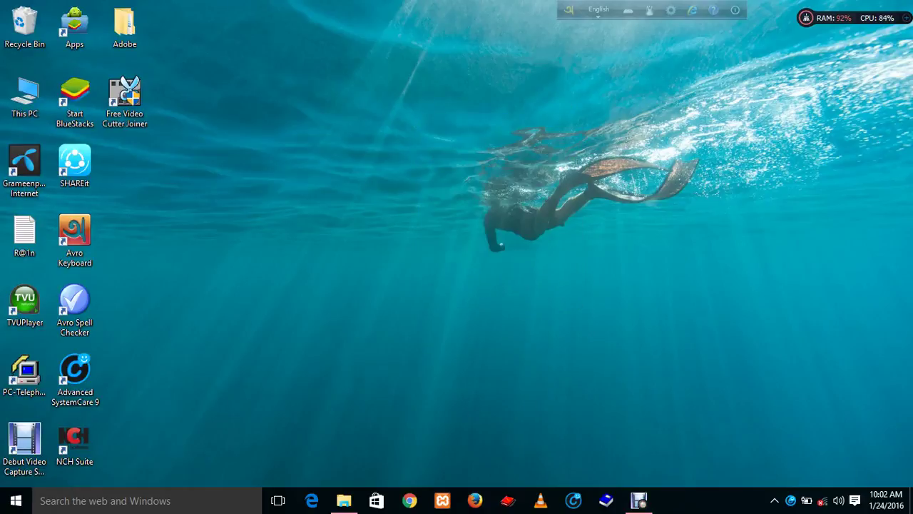
pyautogui.rightClick(452, 134)
pyautogui.click(489, 173)
pyautogui.rightClick(461, 142)
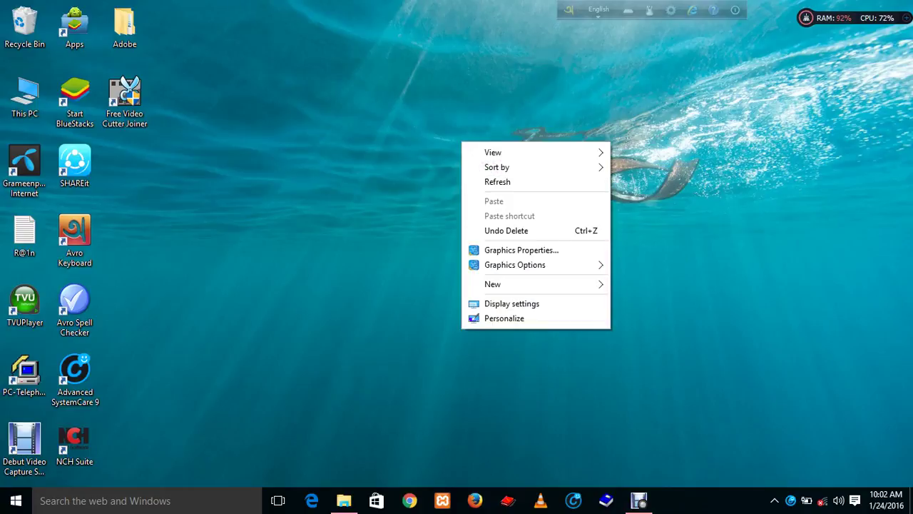
pyautogui.click(497, 182)
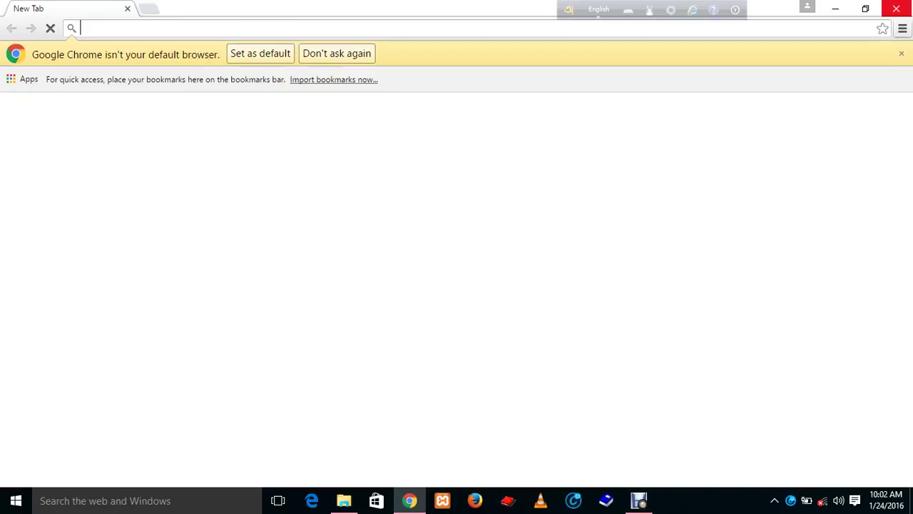
# Step: Open the settings page in Google Chrome
pyautogui.hotkey('alt', 'f')
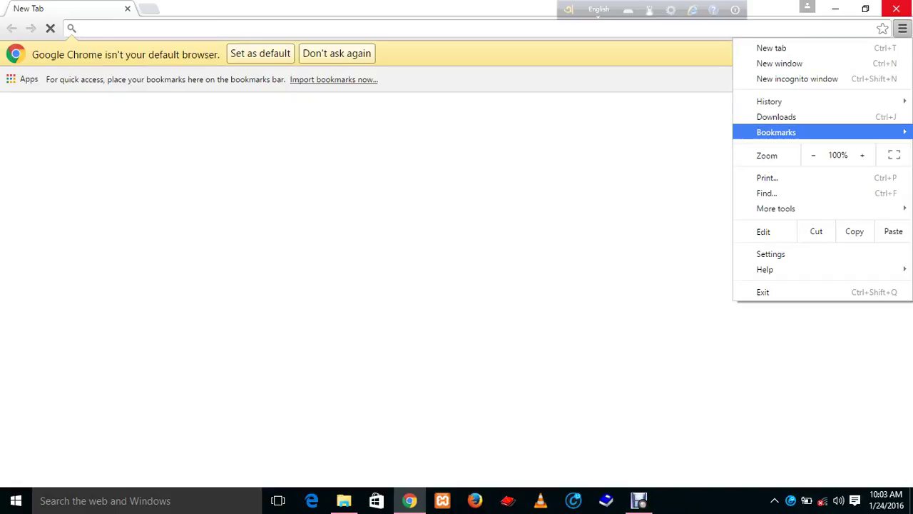
pyautogui.press('Up')
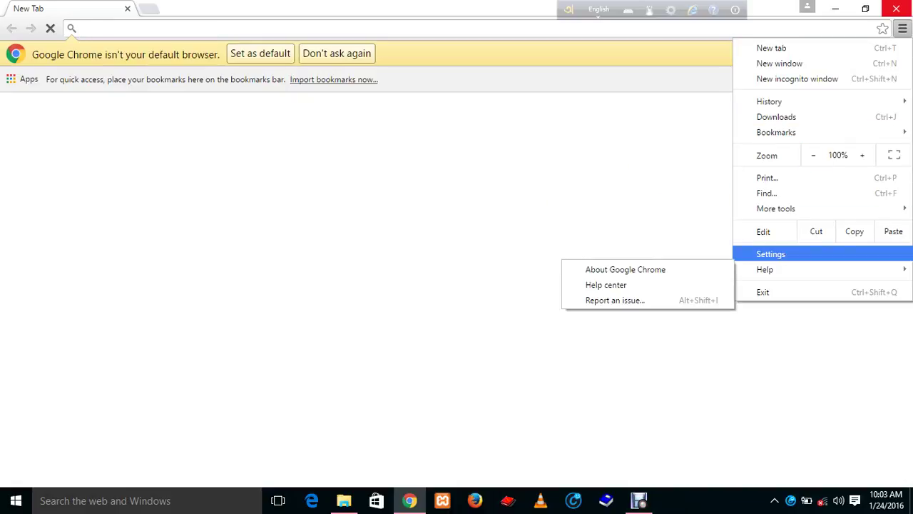
pyautogui.press('Escape')
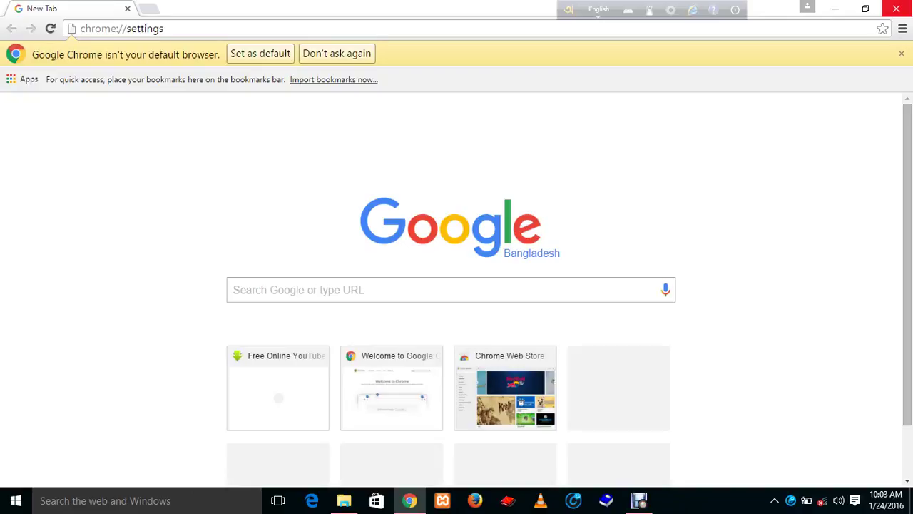
pyautogui.click(903, 28)
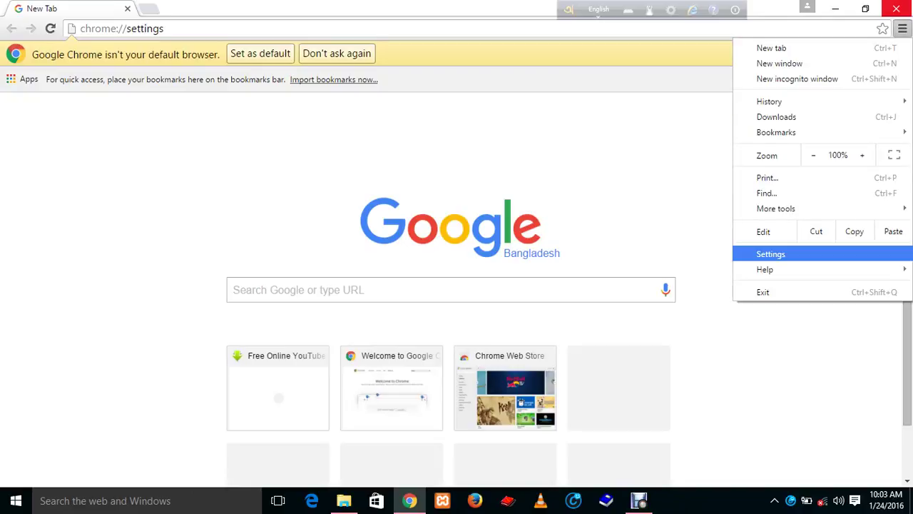
pyautogui.click(771, 254)
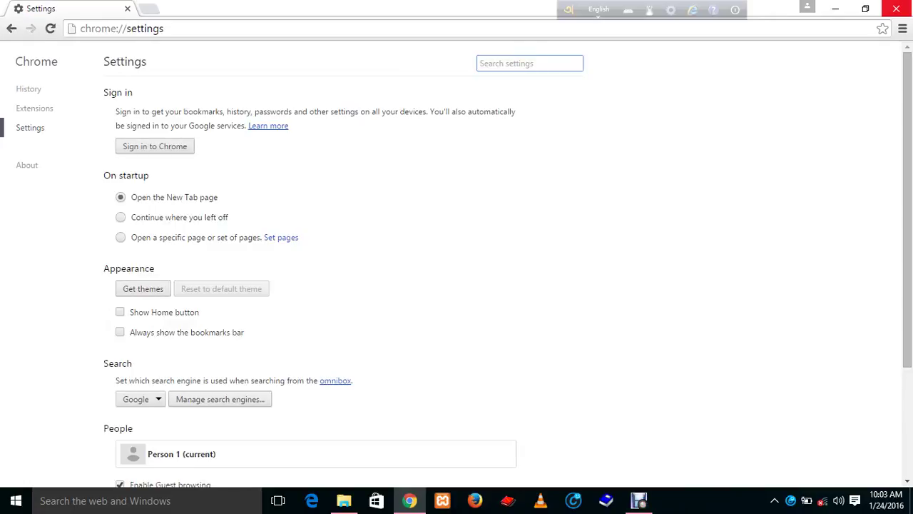
# Step: Open the browsing history and look through the list of visited pages
pyautogui.click(28, 89)
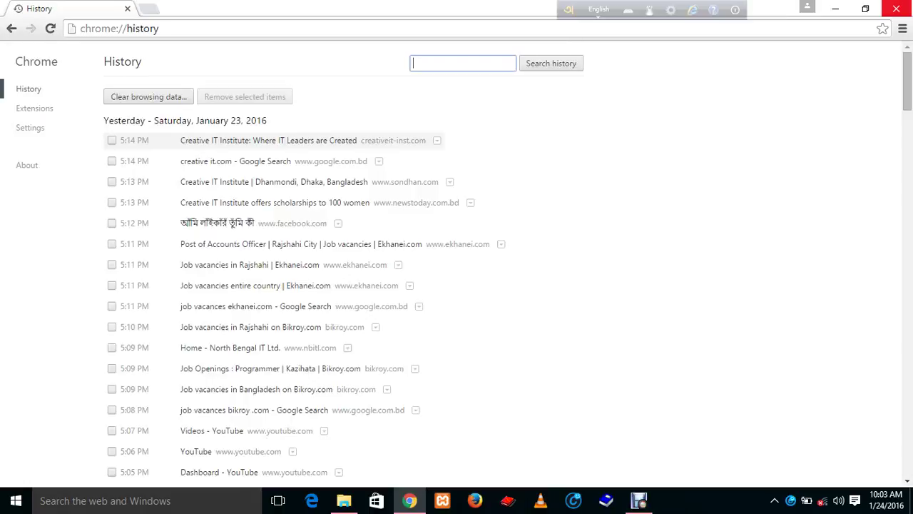
pyautogui.scroll(-4, 342, 278)
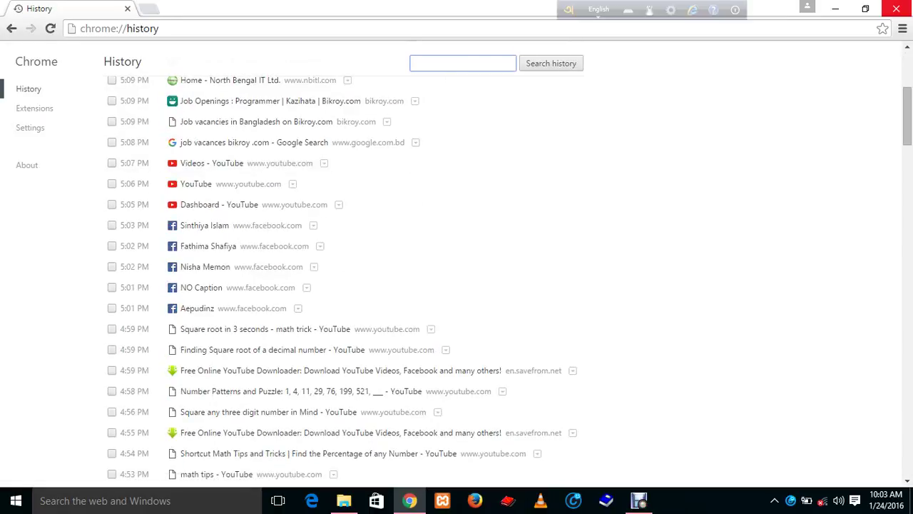
pyautogui.scroll(-8, 342, 278)
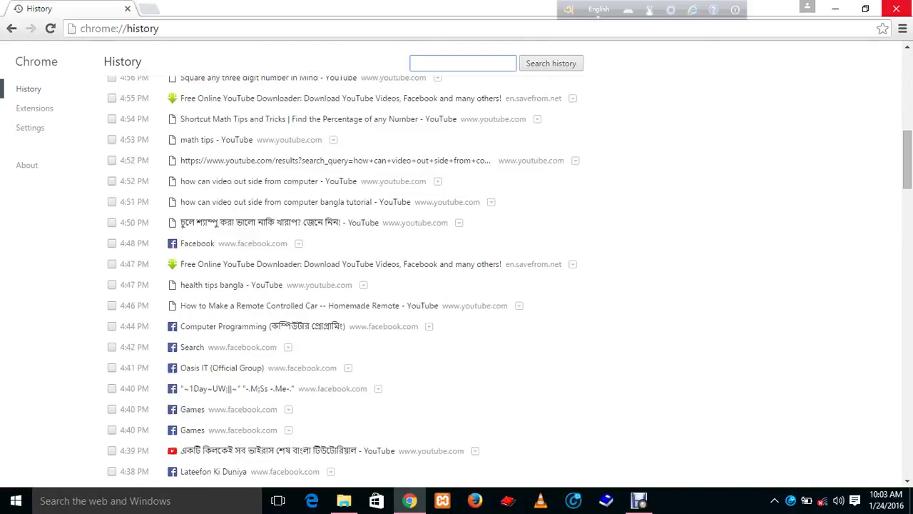
pyautogui.scroll(-11, 112, 178)
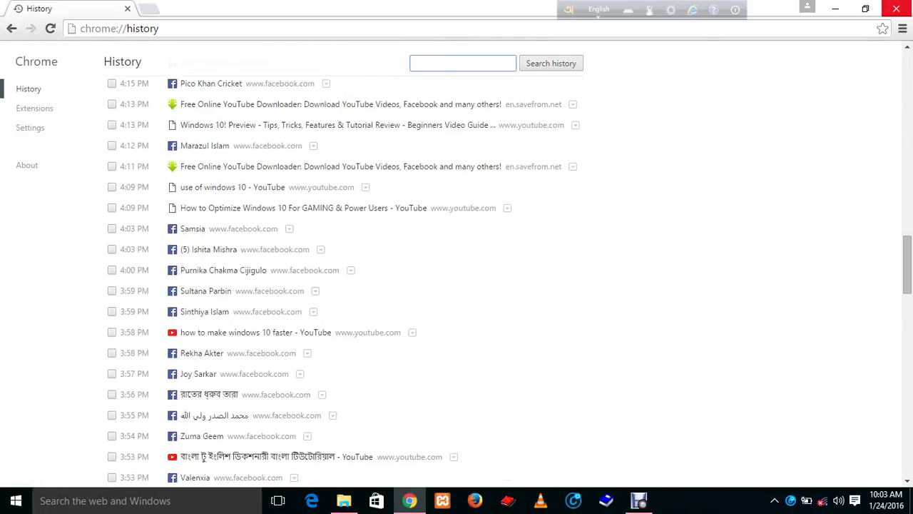
pyautogui.scroll(-4, 111, 175)
pyautogui.scroll(-14, 112, 178)
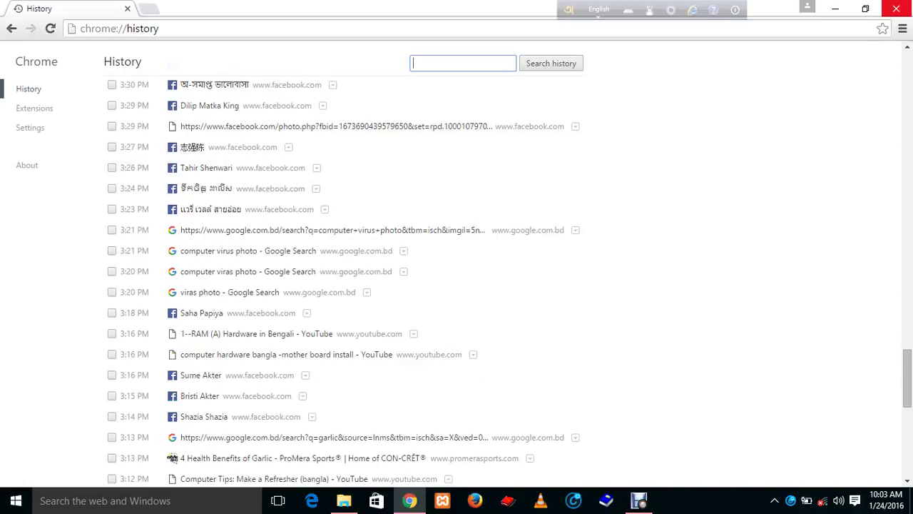
pyautogui.scroll(17, 204, 203)
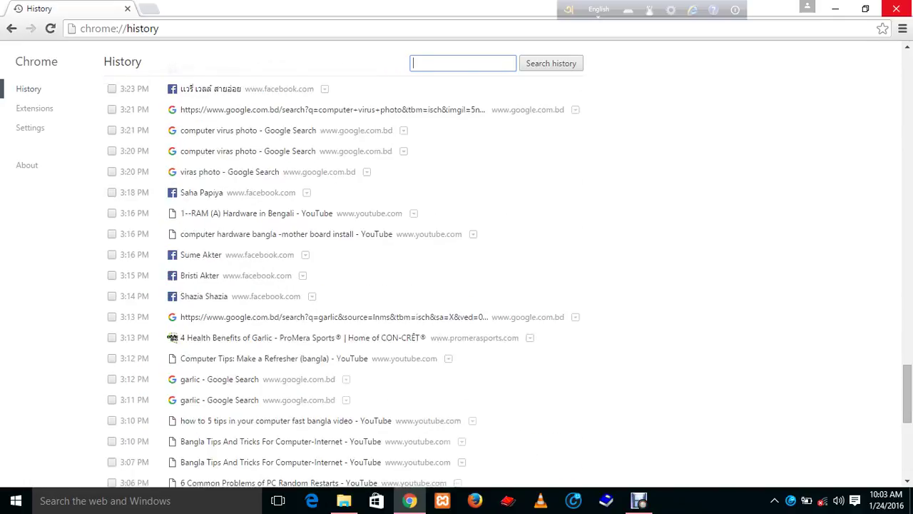
pyautogui.scroll(20, 204, 204)
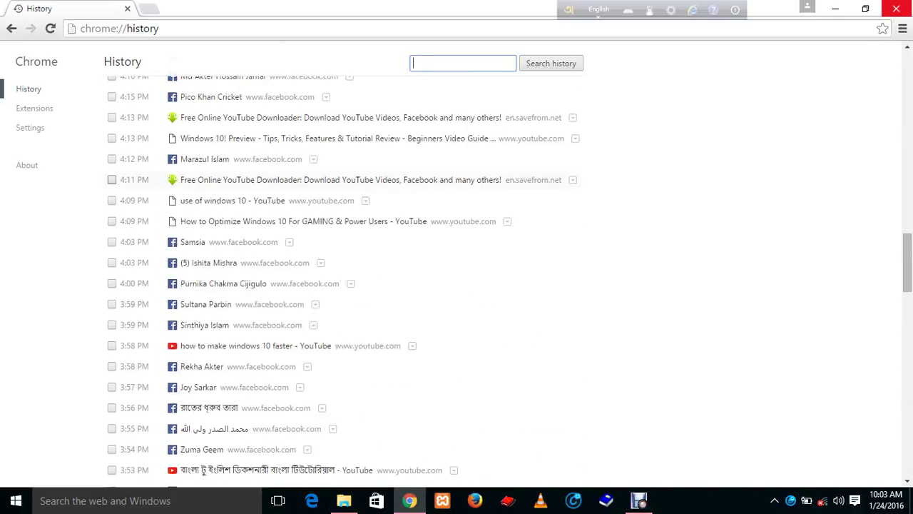
pyautogui.scroll(7, 204, 205)
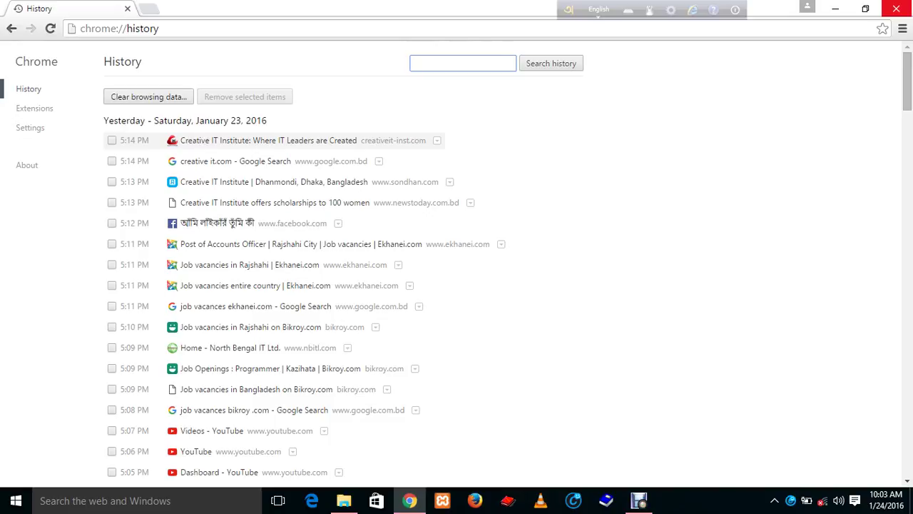
# Step: Clear the past hour's browsing history, download history, cookies and other site and plugin data, and cached images and files
pyautogui.click(149, 96)
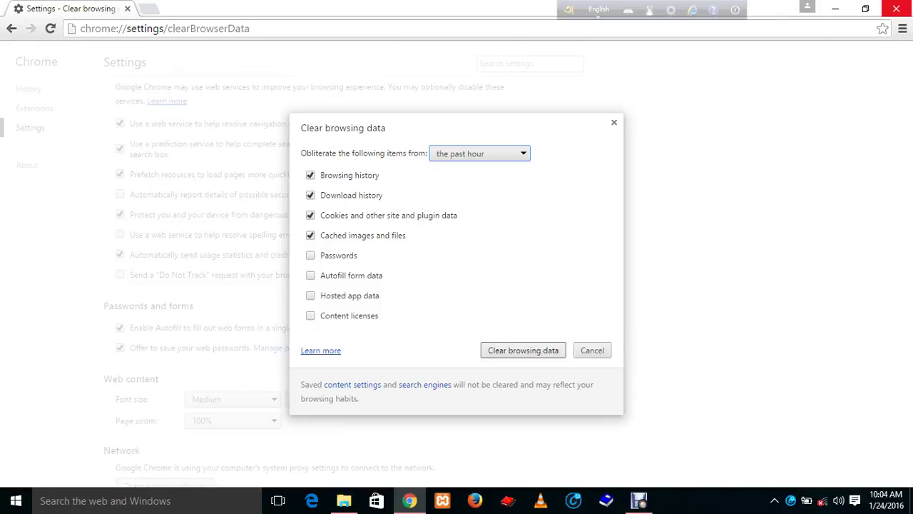
pyautogui.press('Return')
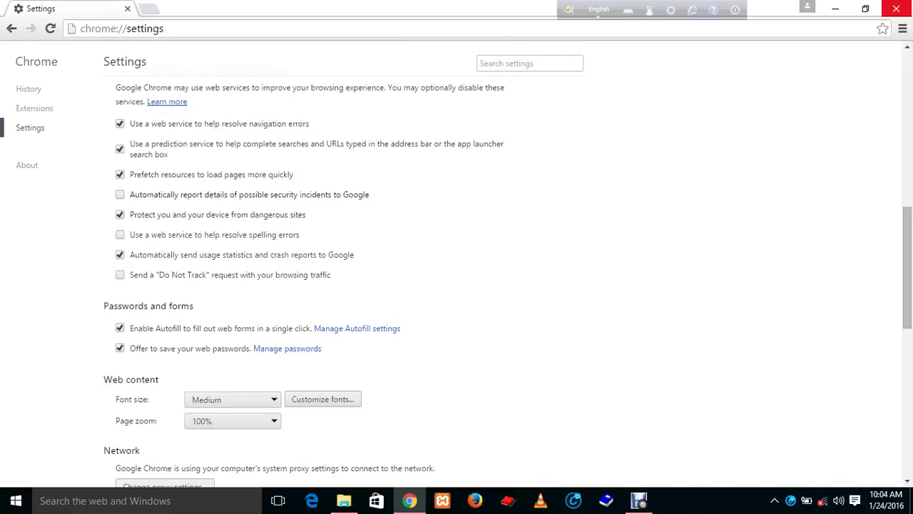
# Step: Return to the browsing history and bring up its options for clearing browsing data
pyautogui.scroll(-6, 457, 286)
pyautogui.scroll(-2, 457, 285)
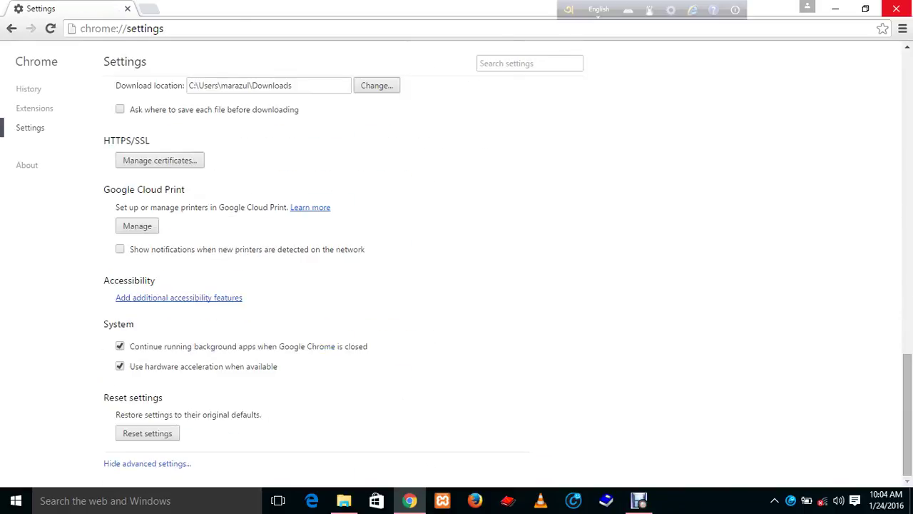
pyautogui.scroll(20, 456, 285)
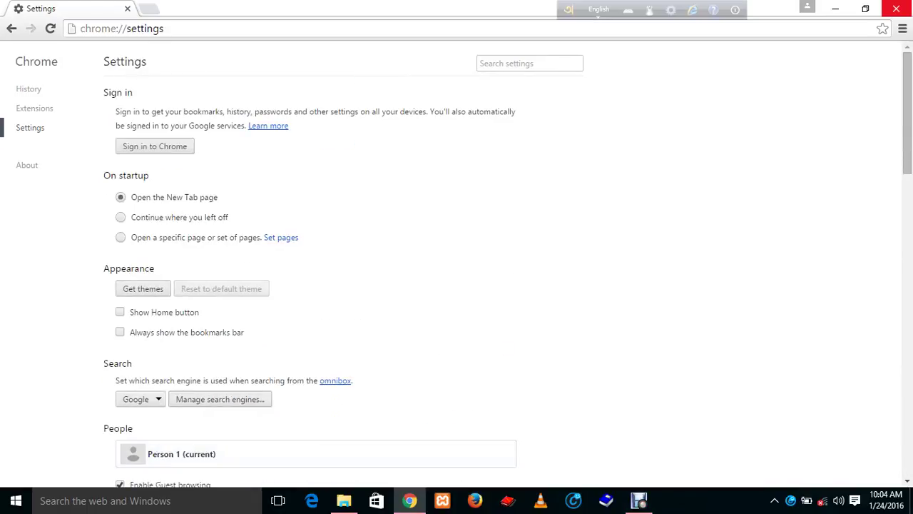
pyautogui.hotkey('ctrl', 'h')
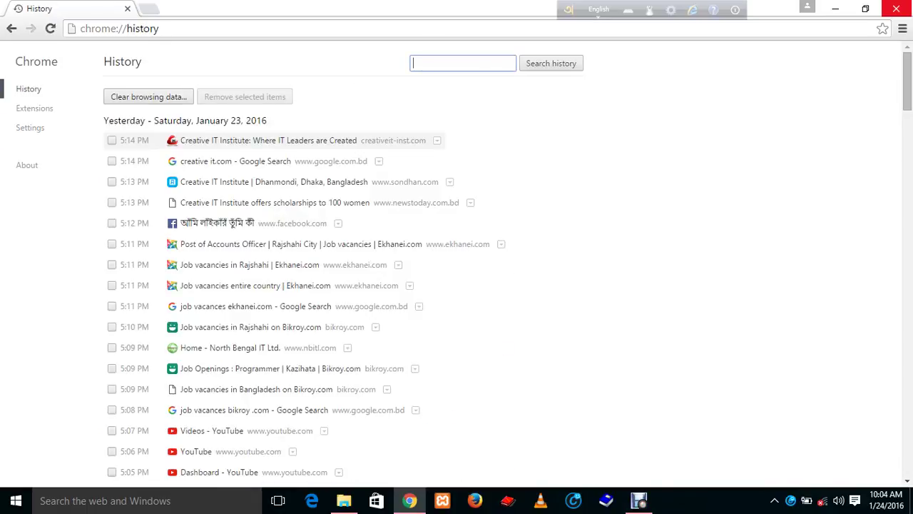
pyautogui.press('Tab')
pyautogui.press('Tab')
pyautogui.press('Return')
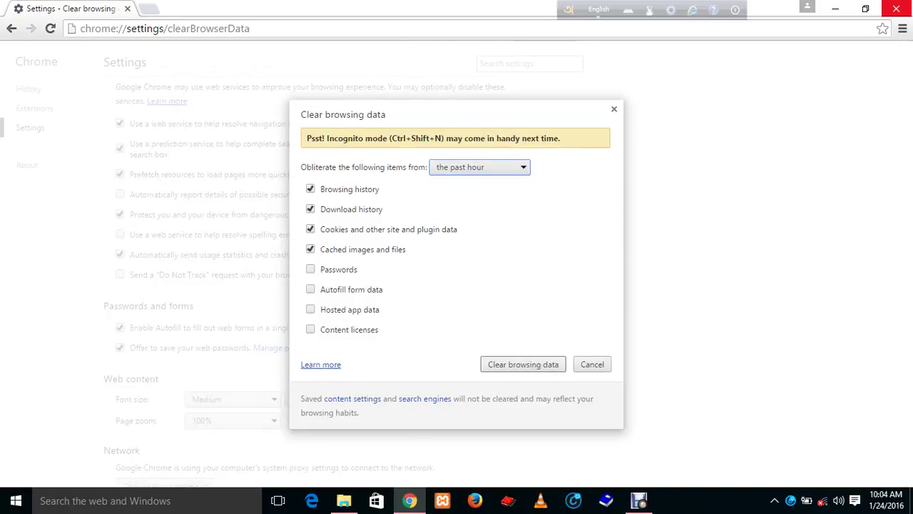
# Step: Clear the browsing history, download history, cookies and other site and plugin data, and cached images and files from the beginning of time
pyautogui.hotkey('alt', 'Down')
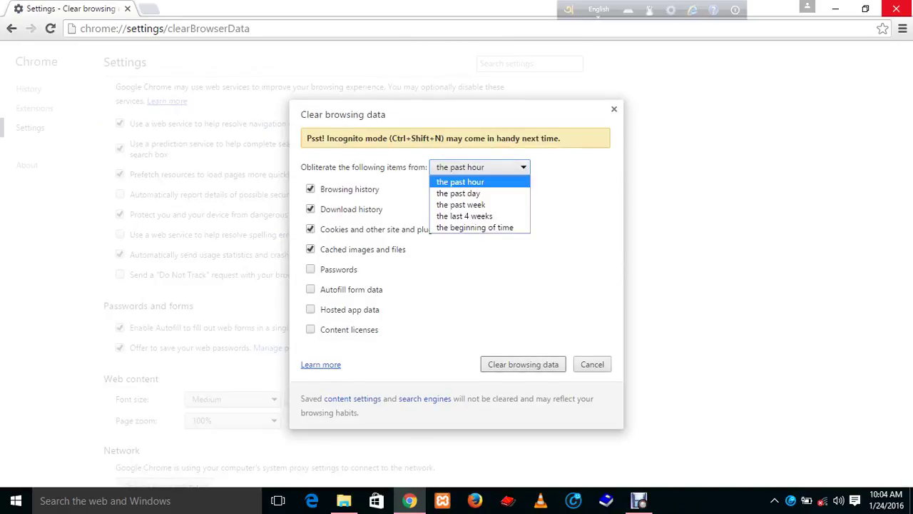
pyautogui.press('Down')
pyautogui.press('Down')
pyautogui.press('Down')
pyautogui.press('Down')
pyautogui.press('Up')
pyautogui.press('Up')
pyautogui.press('Down')
pyautogui.press('Down')
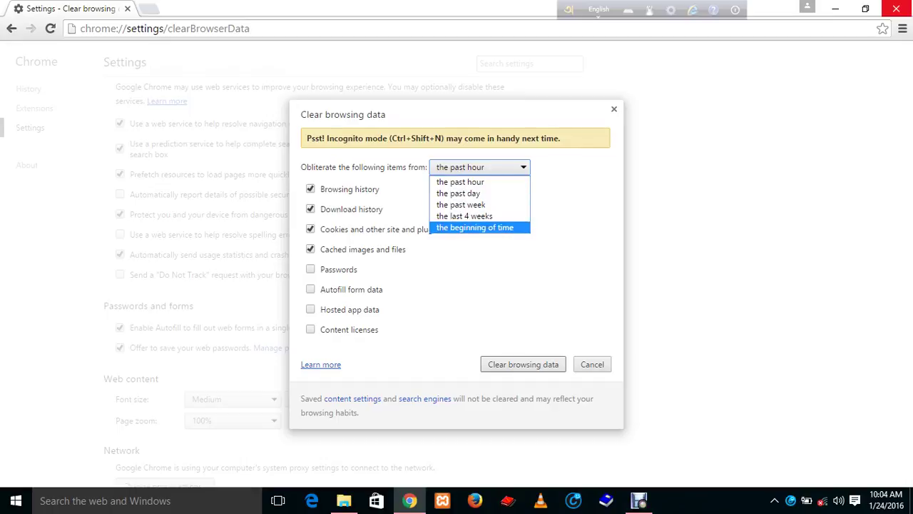
pyautogui.press('Return')
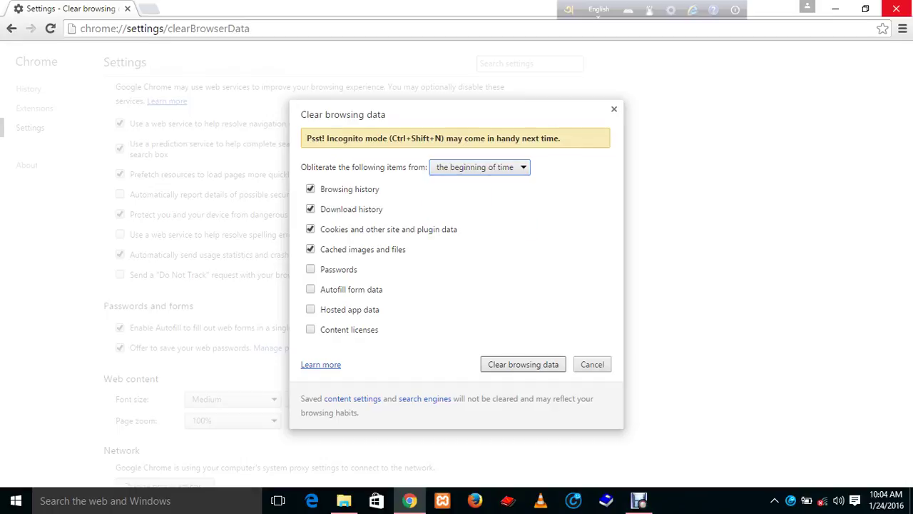
pyautogui.press('Tab')
pyautogui.press('Return')
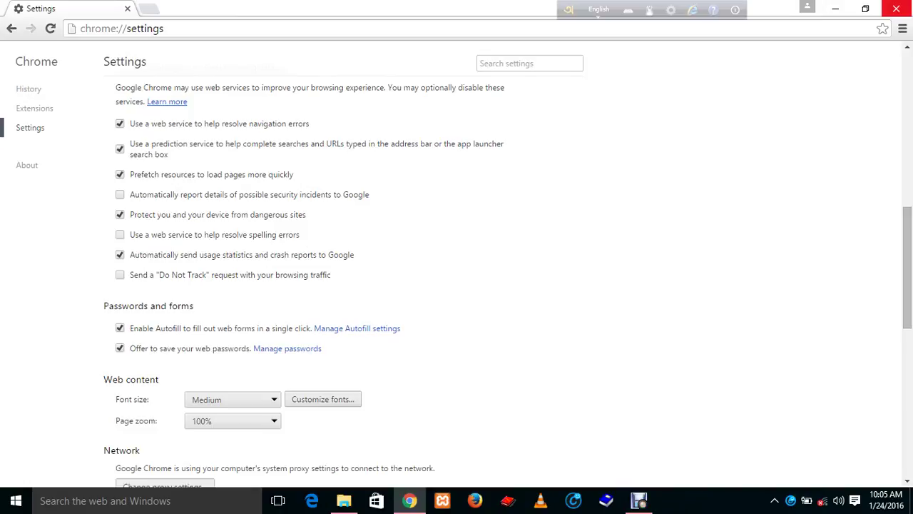
# Step: Check the browsing history for remaining entries and reopen the options for clearing browsing data
pyautogui.scroll(-2, 457, 271)
pyautogui.scroll(4, 456, 271)
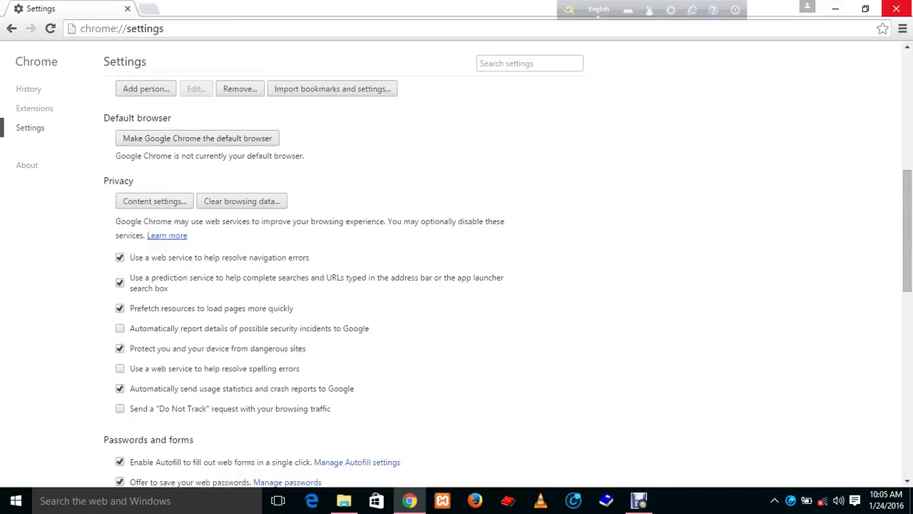
pyautogui.click(28, 88)
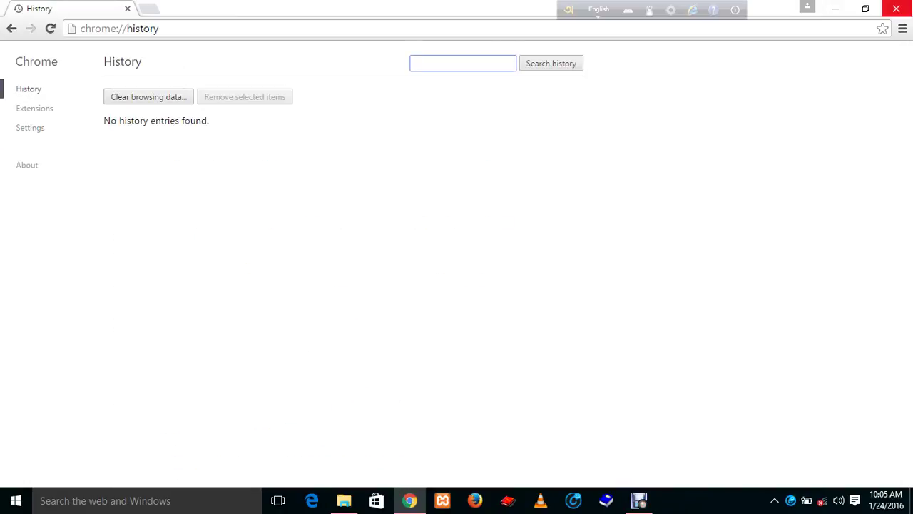
pyautogui.click(149, 96)
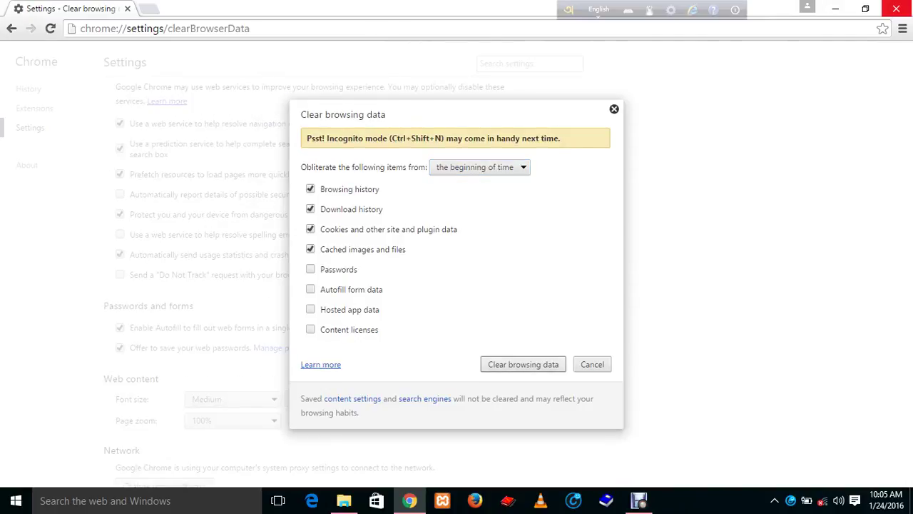
# Step: Dismiss the options for clearing browsing data and return to the desktop, refreshing it several times
pyautogui.click(613, 108)
pyautogui.press('super+d')
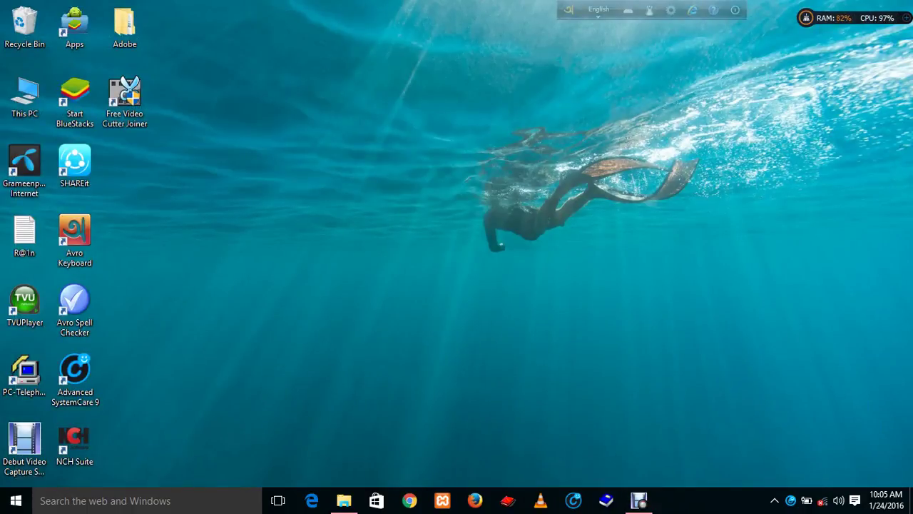
pyautogui.rightClick(457, 81)
pyautogui.click(493, 121)
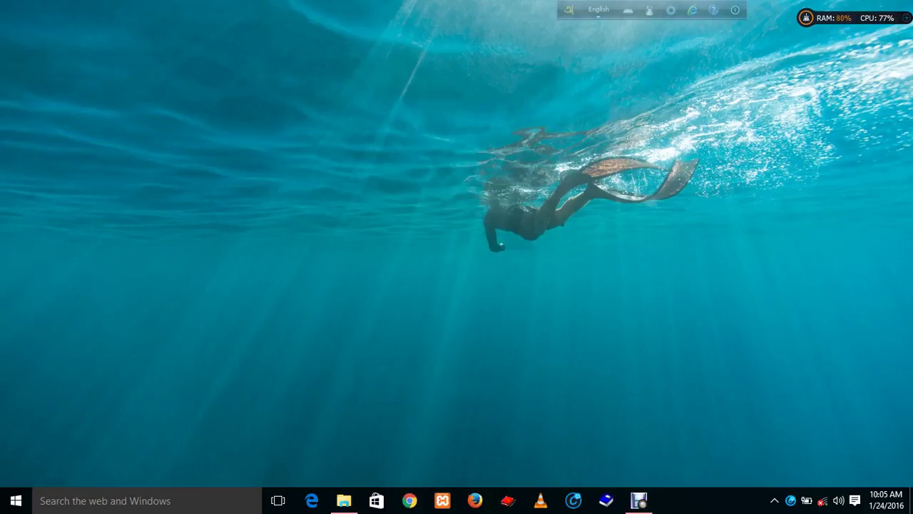
pyautogui.rightClick(431, 84)
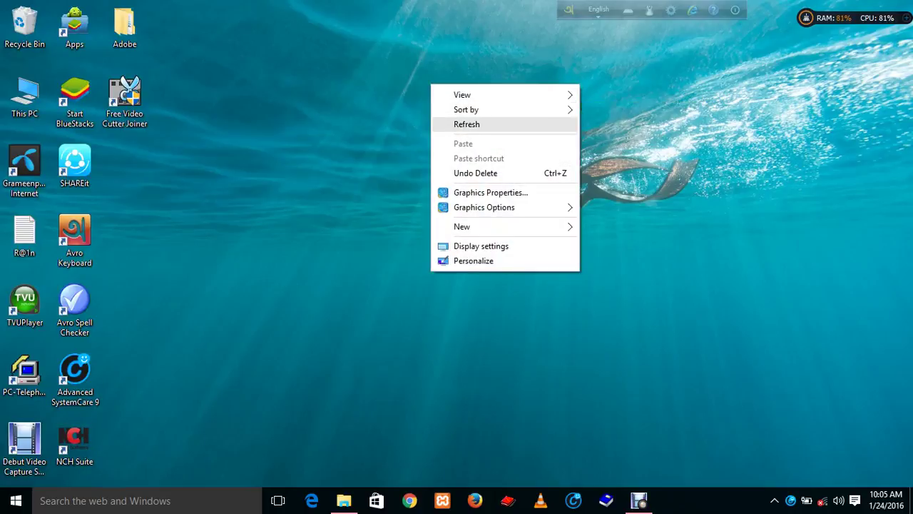
pyautogui.click(471, 124)
pyautogui.rightClick(373, 79)
pyautogui.click(408, 119)
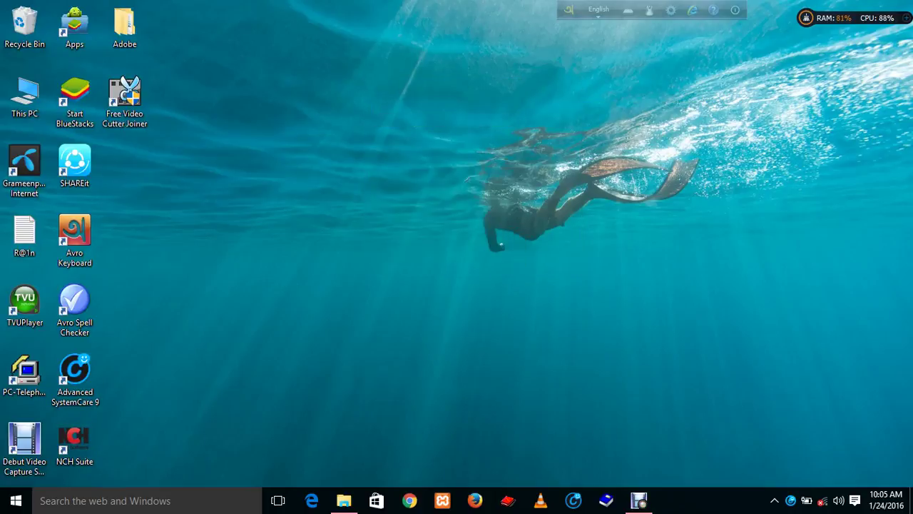
pyautogui.rightClick(372, 79)
pyautogui.click(409, 119)
pyautogui.rightClick(364, 74)
pyautogui.rightClick(379, 66)
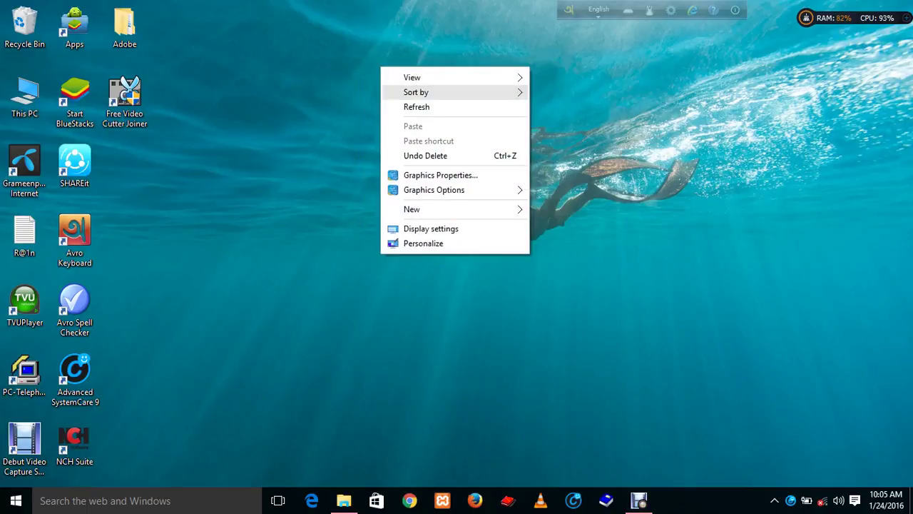
pyautogui.click(407, 106)
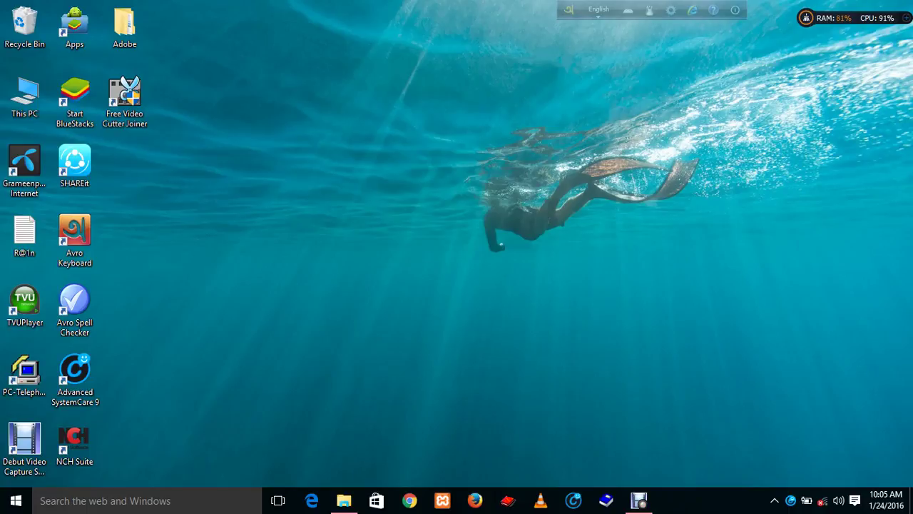
# Step: Open the CCleaner window from its monitoring process running in the background
pyautogui.rightClick(775, 500)
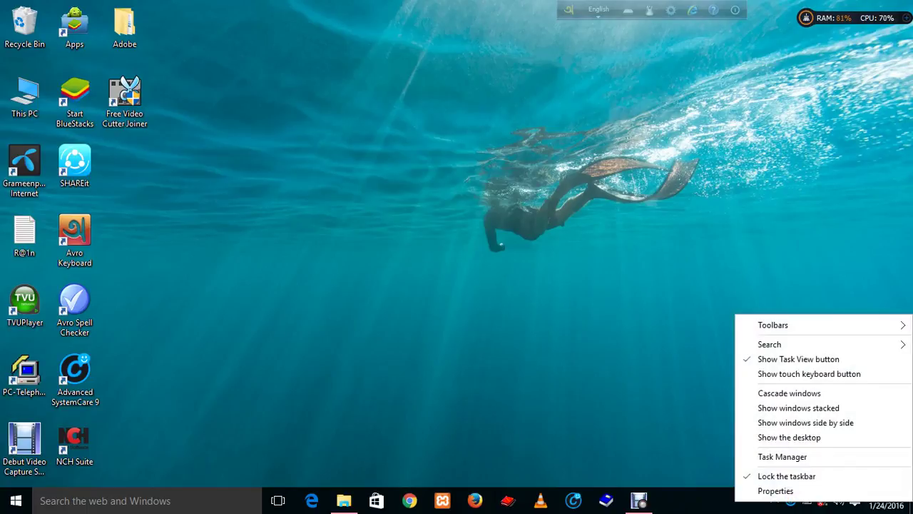
pyautogui.press('Escape')
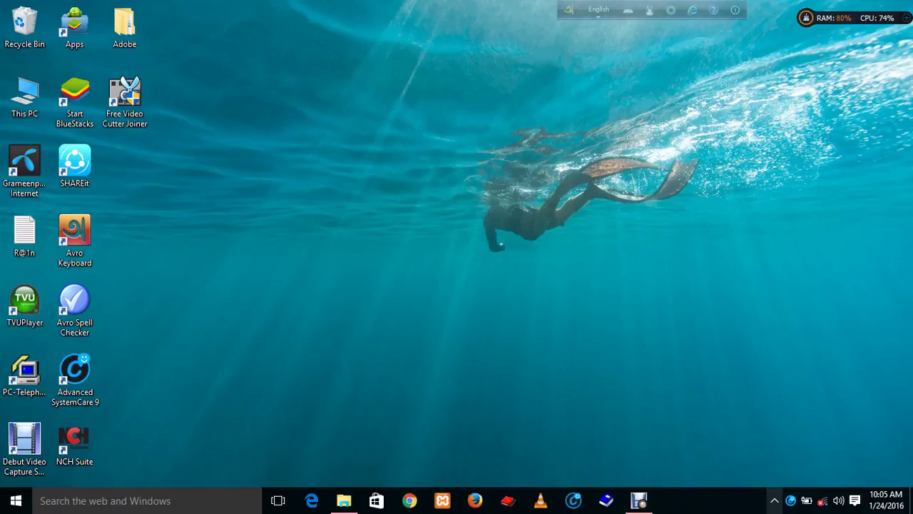
pyautogui.click(775, 500)
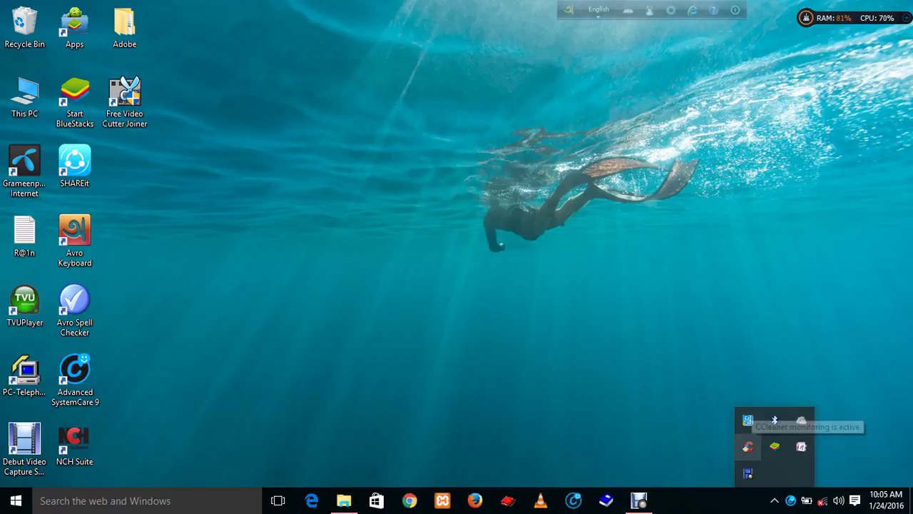
pyautogui.rightClick(748, 446)
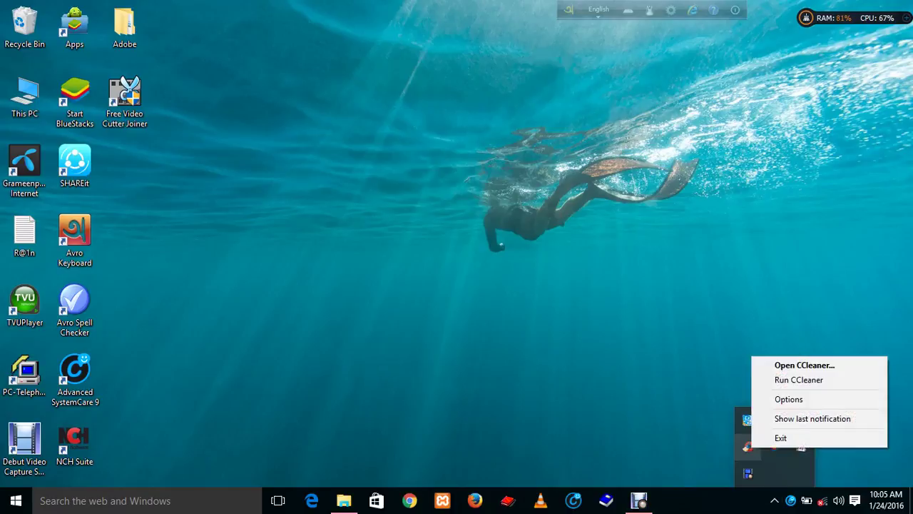
pyautogui.click(805, 364)
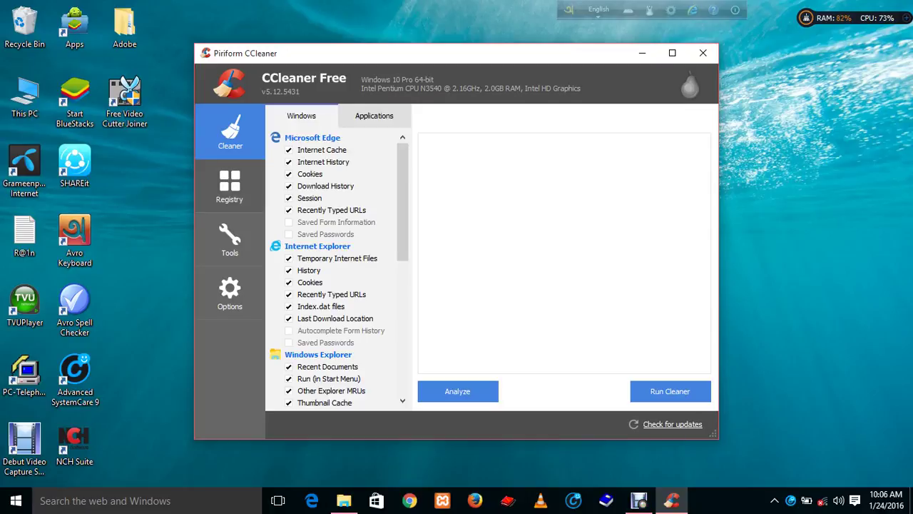
# Step: Analyze the computer with the preselected cleaning items and run the cleaner twice, accepting permanent deletion of the files
pyautogui.click(458, 391)
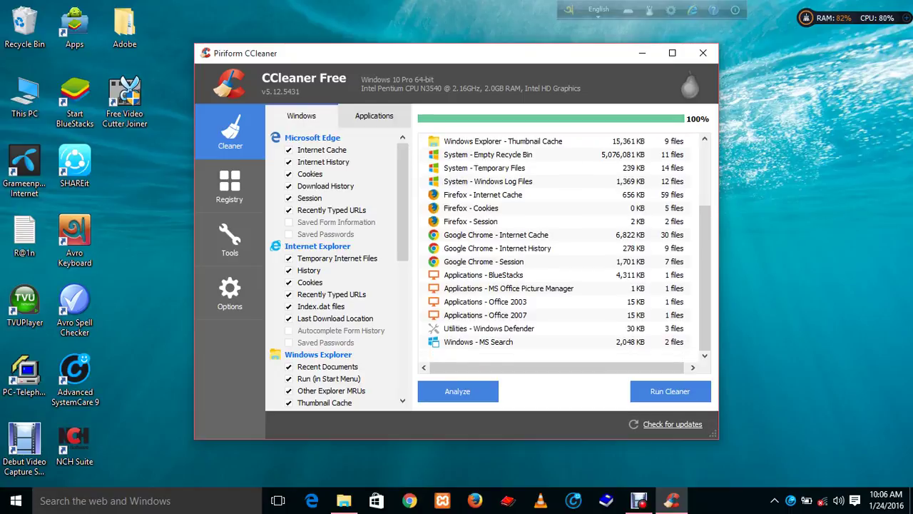
pyautogui.click(670, 391)
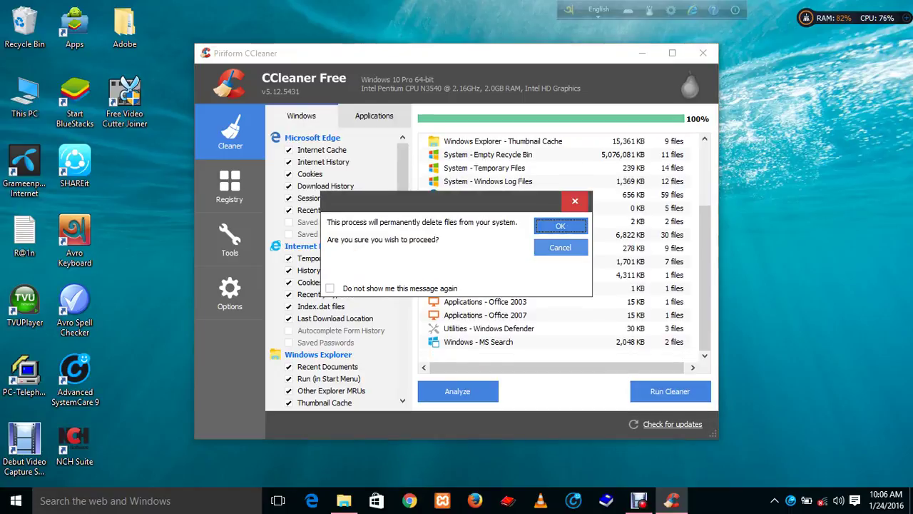
pyautogui.press('Return')
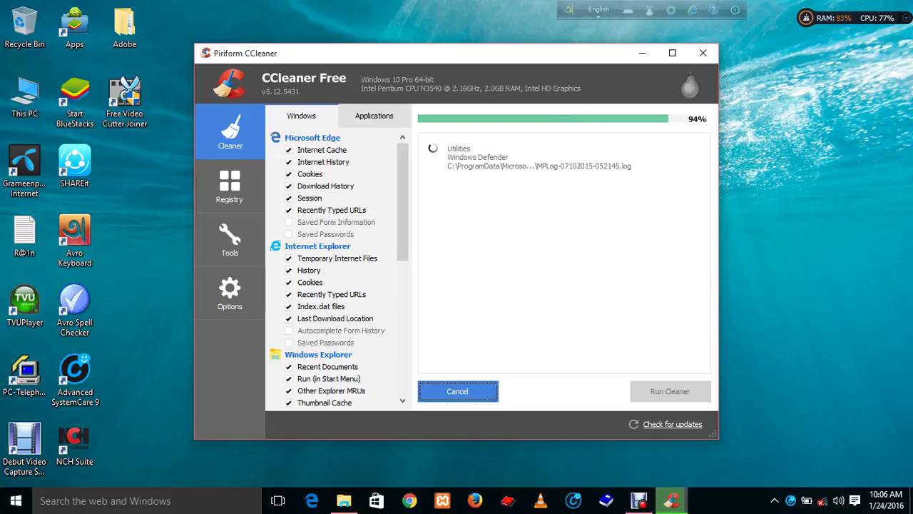
pyautogui.scroll(-3, 564, 250)
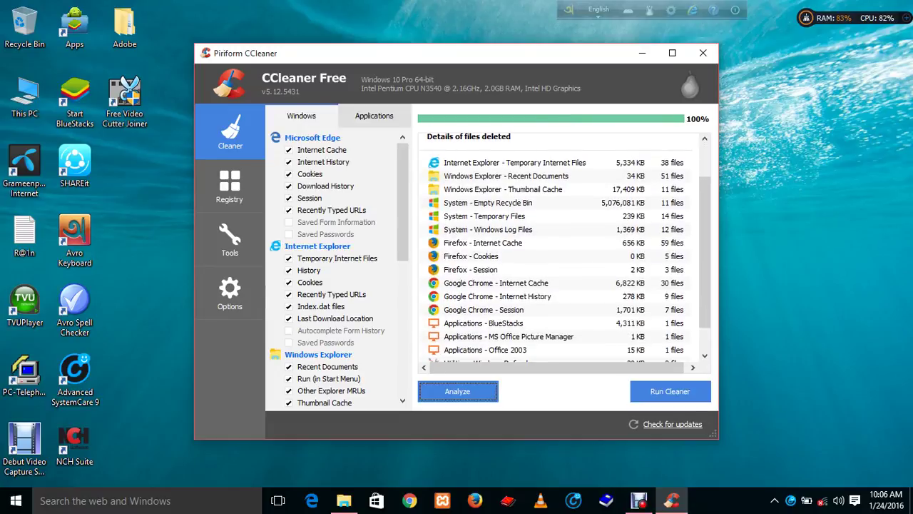
pyautogui.click(671, 391)
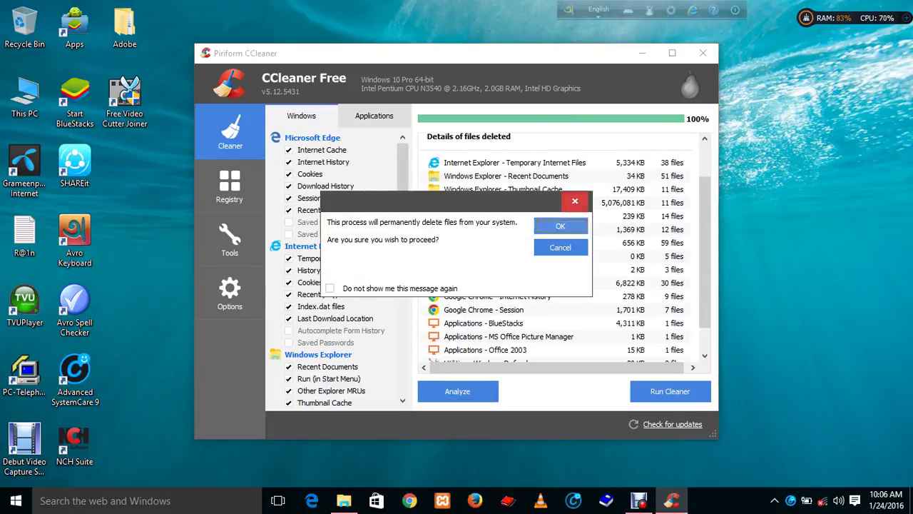
pyautogui.press('Return')
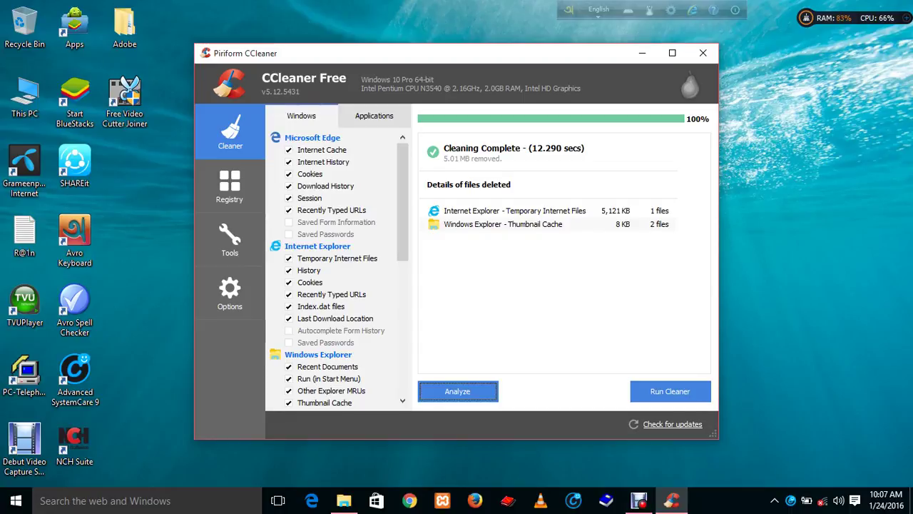
# Step: Scan the registry for issues and fix all the selected ones without backing up the registry changes
pyautogui.click(229, 185)
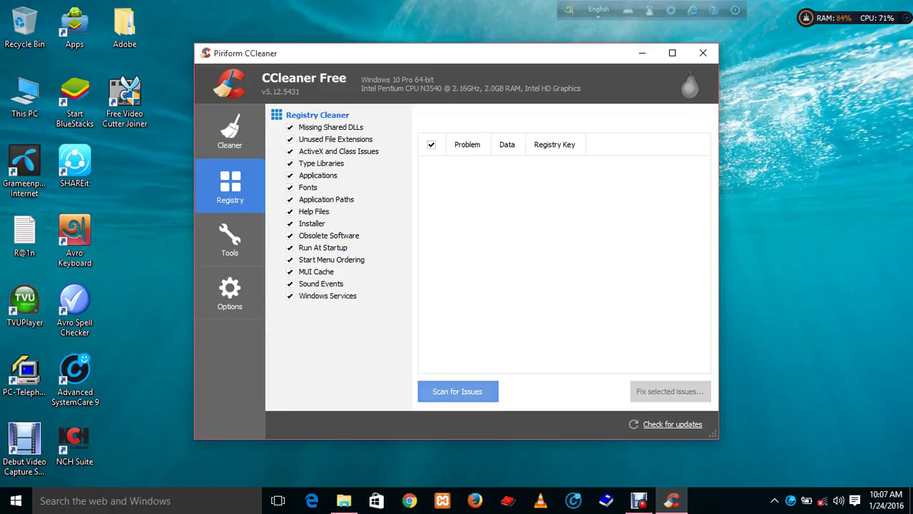
pyautogui.click(457, 391)
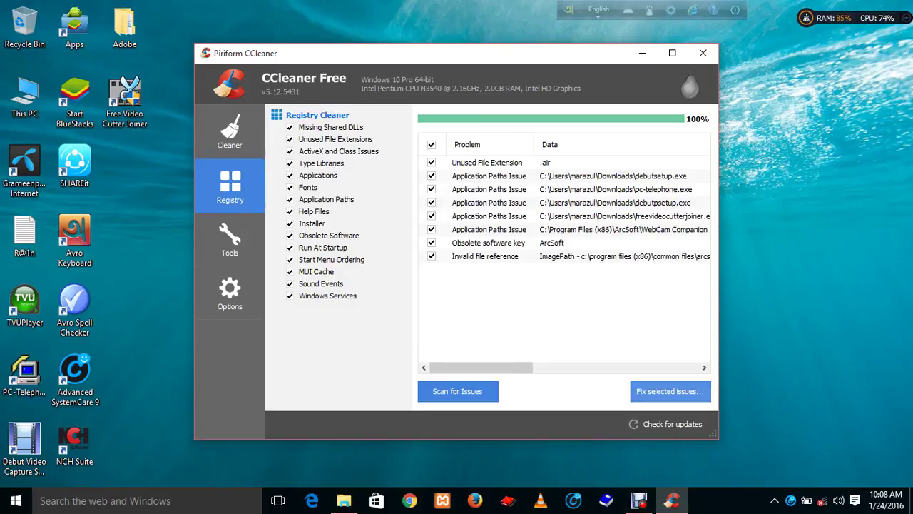
pyautogui.click(670, 391)
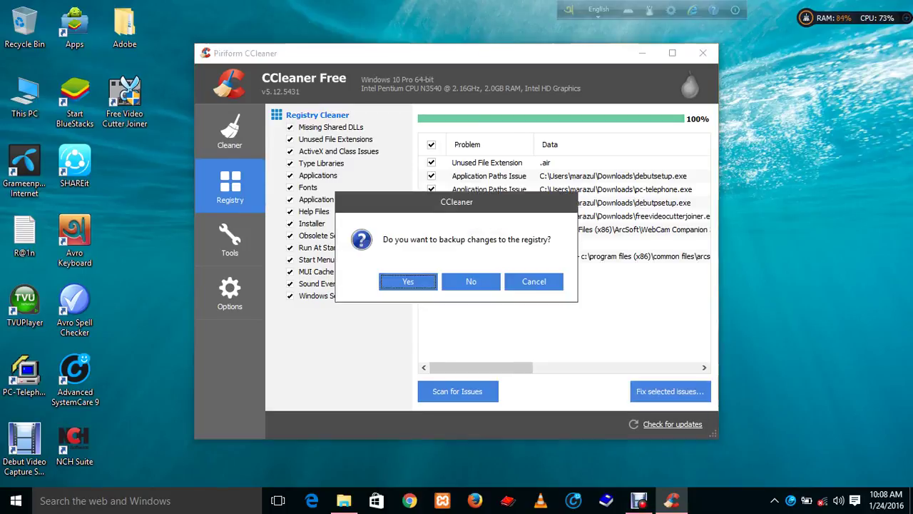
pyautogui.click(471, 281)
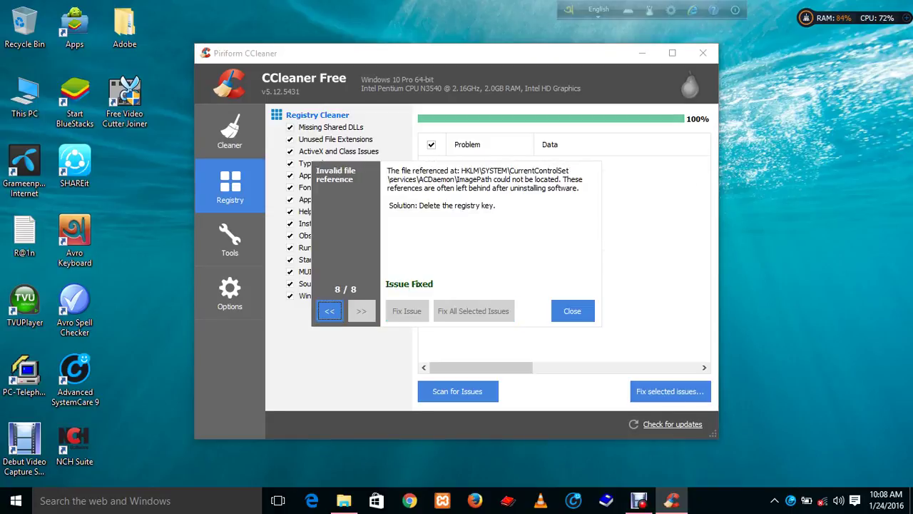
pyautogui.click(572, 310)
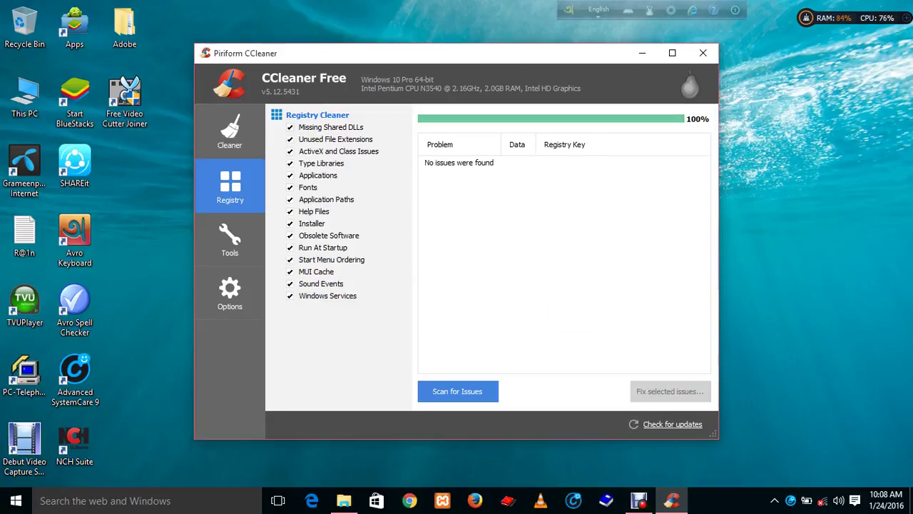
# Step: Scan the registry for remaining issues and close CCleaner
pyautogui.click(457, 391)
pyautogui.click(703, 53)
# Step: Refresh the desktop repeatedly
pyautogui.rightClick(532, 99)
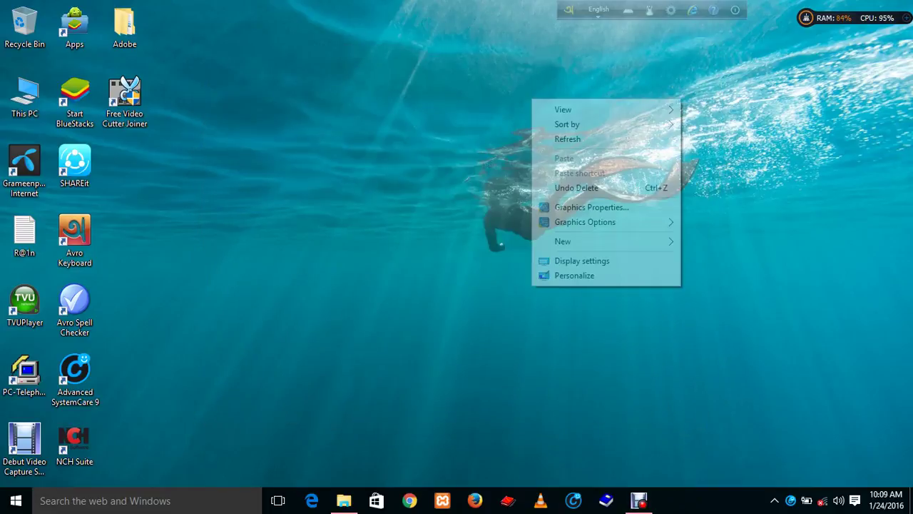
pyautogui.click(567, 138)
pyautogui.rightClick(482, 86)
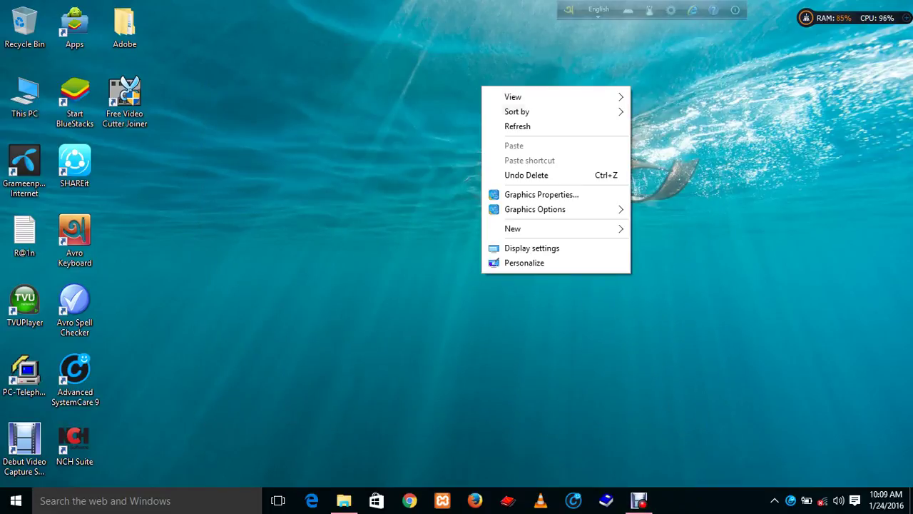
pyautogui.click(517, 127)
pyautogui.rightClick(439, 69)
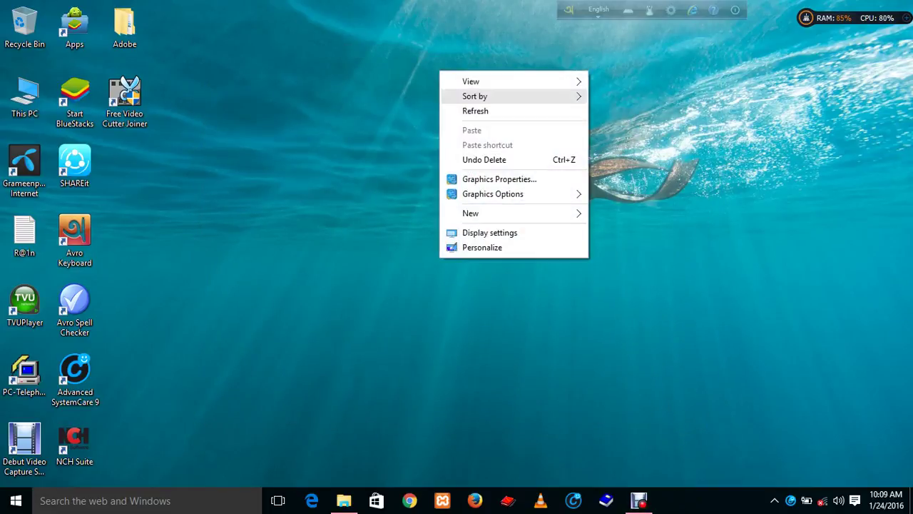
pyautogui.click(485, 111)
pyautogui.rightClick(422, 70)
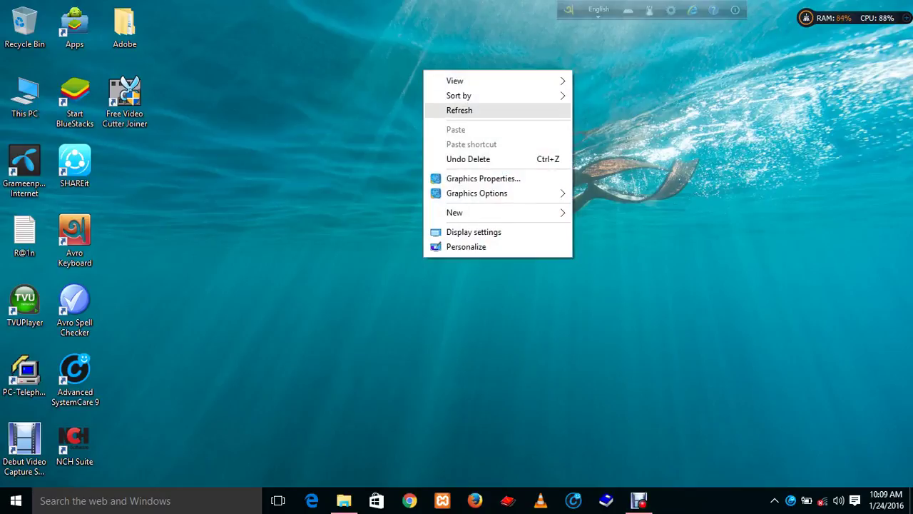
pyautogui.click(485, 108)
pyautogui.rightClick(398, 78)
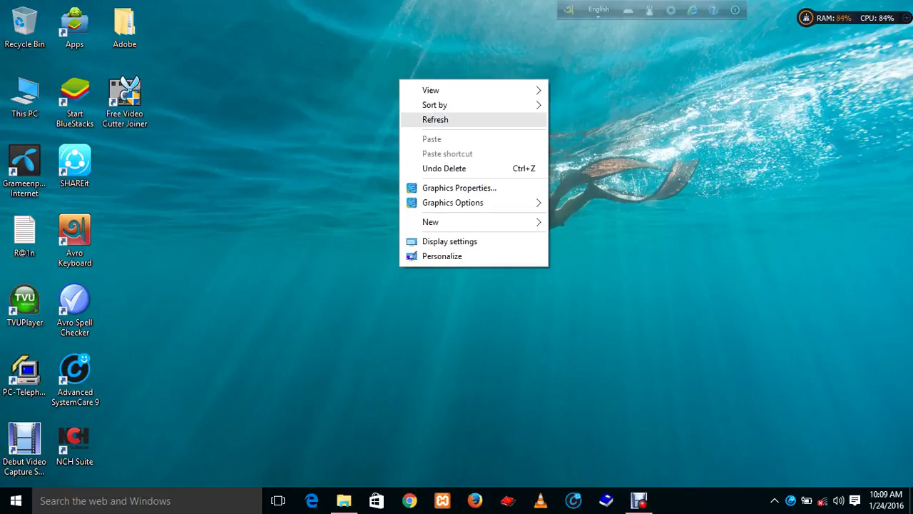
pyautogui.click(464, 119)
pyautogui.rightClick(386, 64)
pyautogui.click(442, 104)
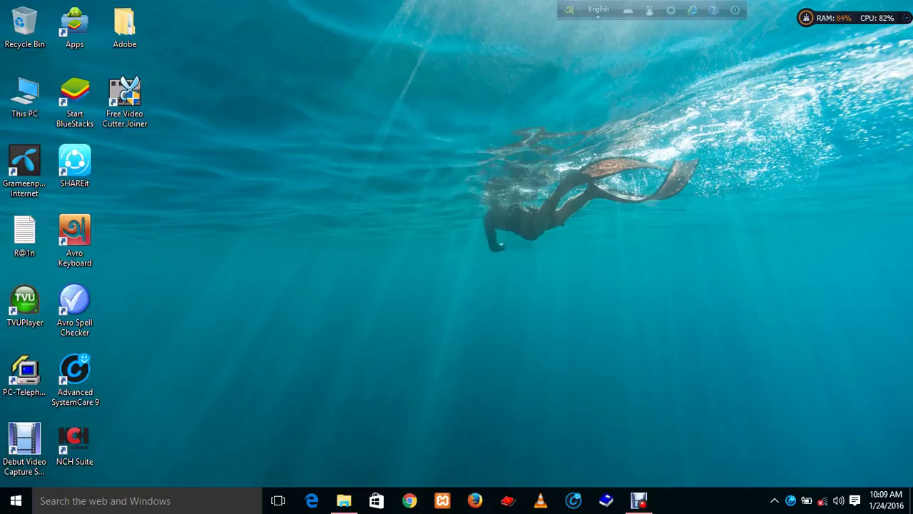
pyautogui.rightClick(392, 93)
pyautogui.click(442, 133)
pyautogui.rightClick(382, 78)
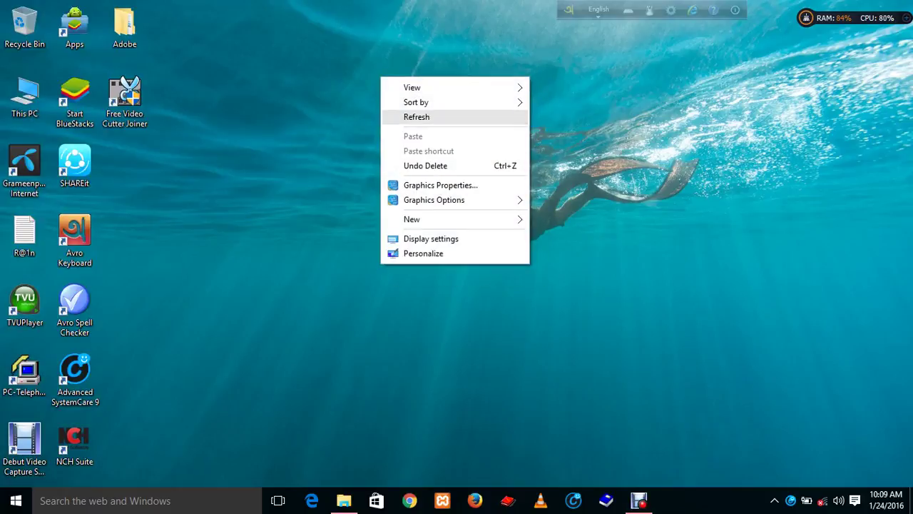
pyautogui.click(428, 117)
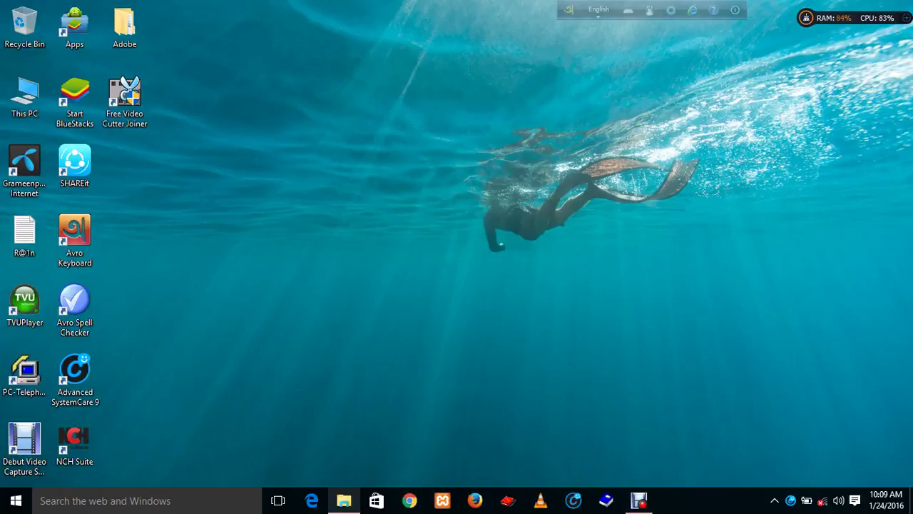
pyautogui.click(639, 500)
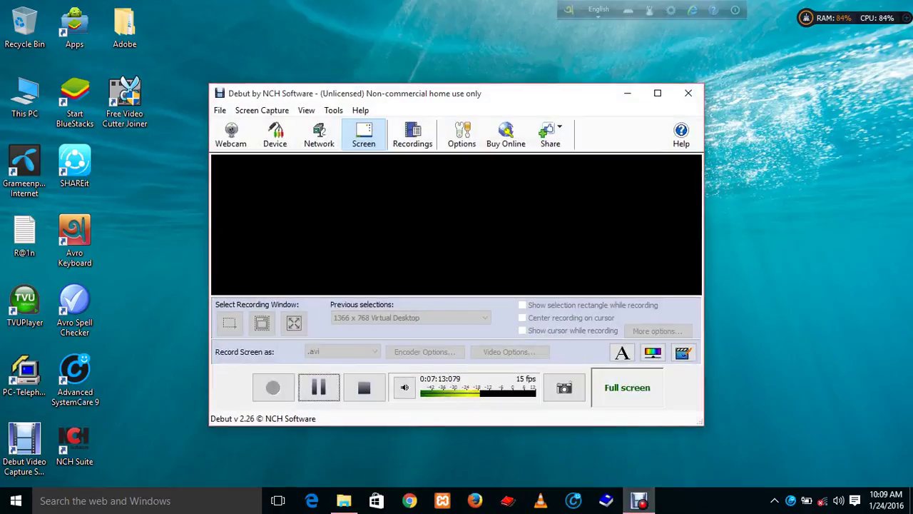